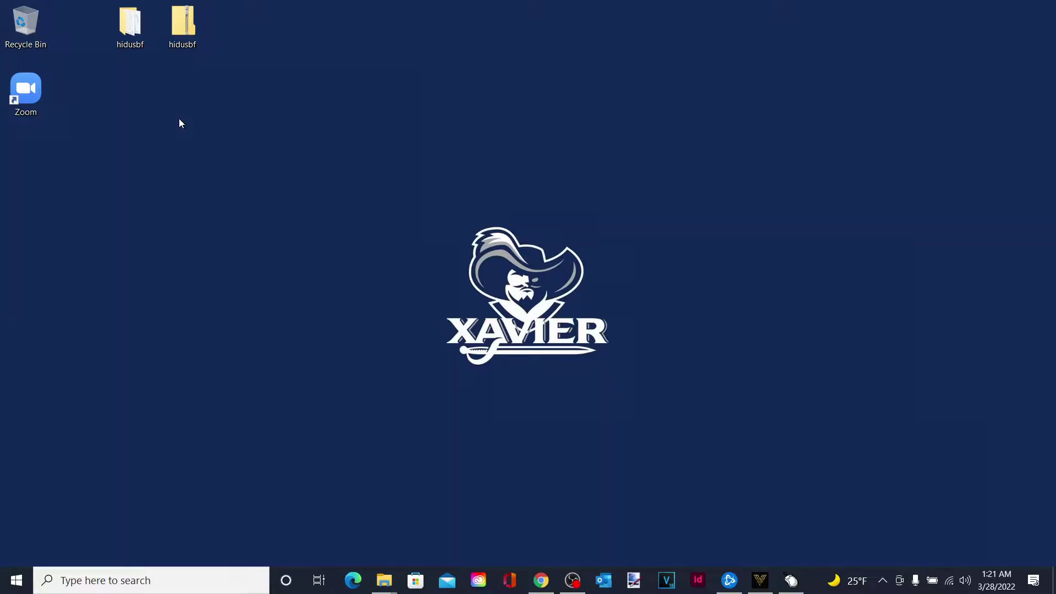
Step: Launch the Setup application from the DRIVER folder inside the hidusbf folder
{"action": "double_click", "coordinate": [132, 42]}
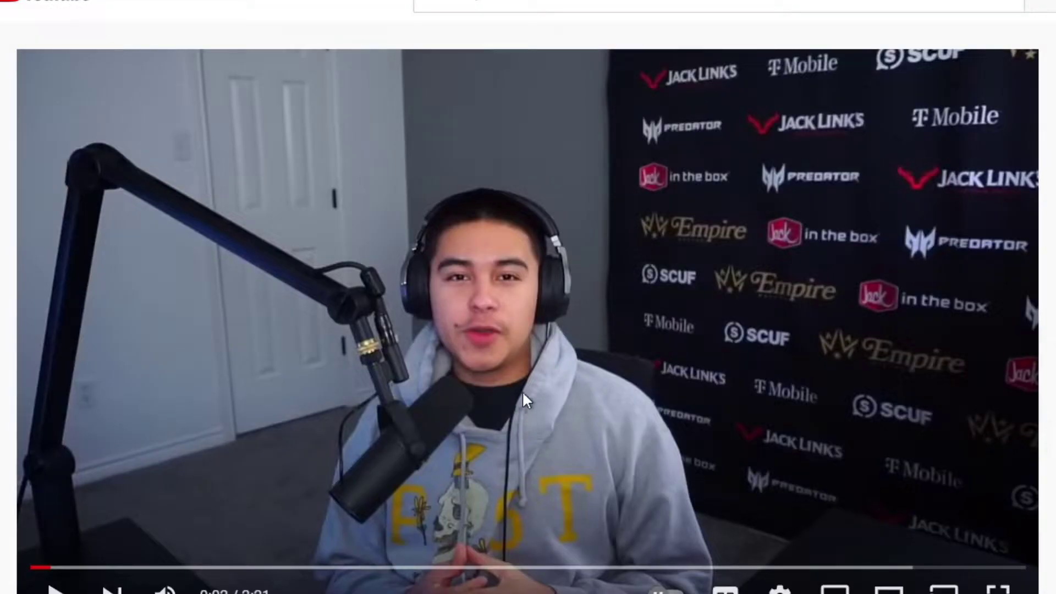
{"action": "scroll", "coordinate": [525, 385], "scroll_direction": "down", "scroll_amount": 3}
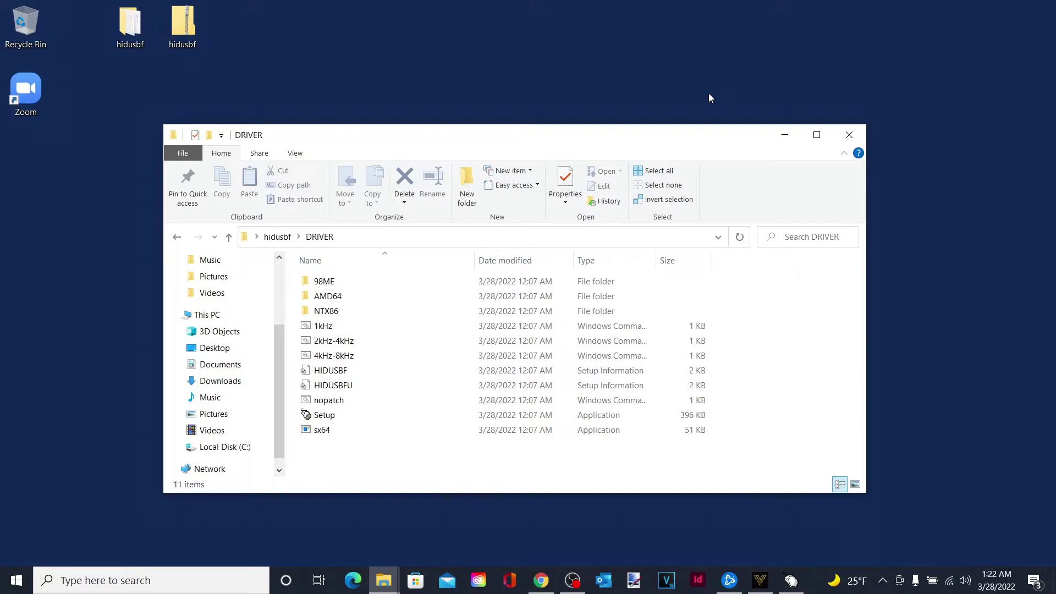
{"action": "left_click_drag", "start_coordinate": [666, 136], "coordinate": [665, 89]}
{"action": "left_click_drag", "start_coordinate": [668, 140], "coordinate": [671, 76]}
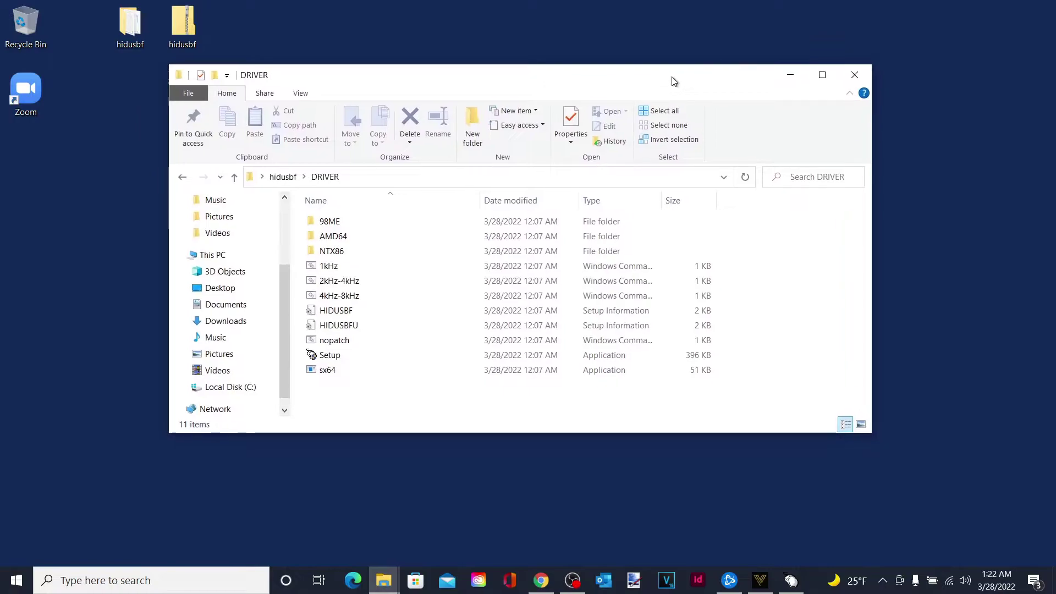
{"action": "double_click", "coordinate": [371, 355]}
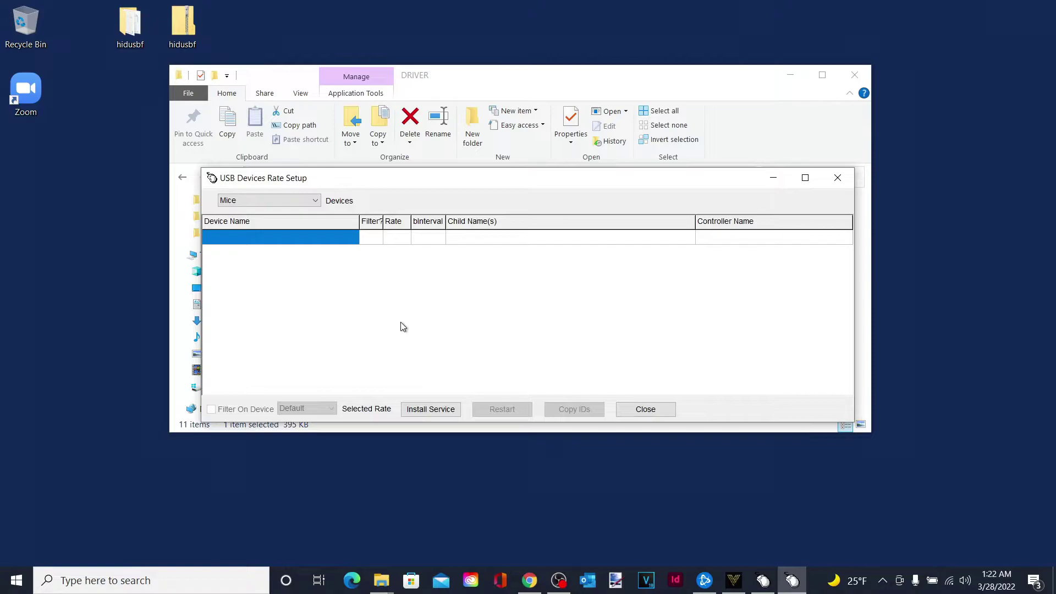
Step: List all USB devices and inspect the Xbox Controller's filter, rate and child names
{"action": "left_click", "coordinate": [295, 206]}
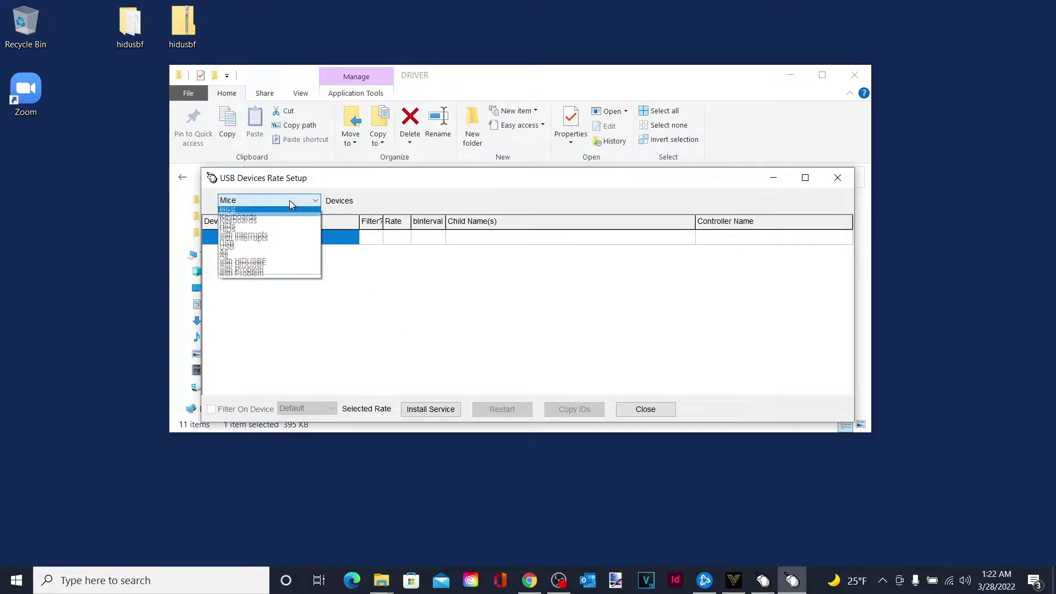
{"action": "left_click", "coordinate": [260, 259]}
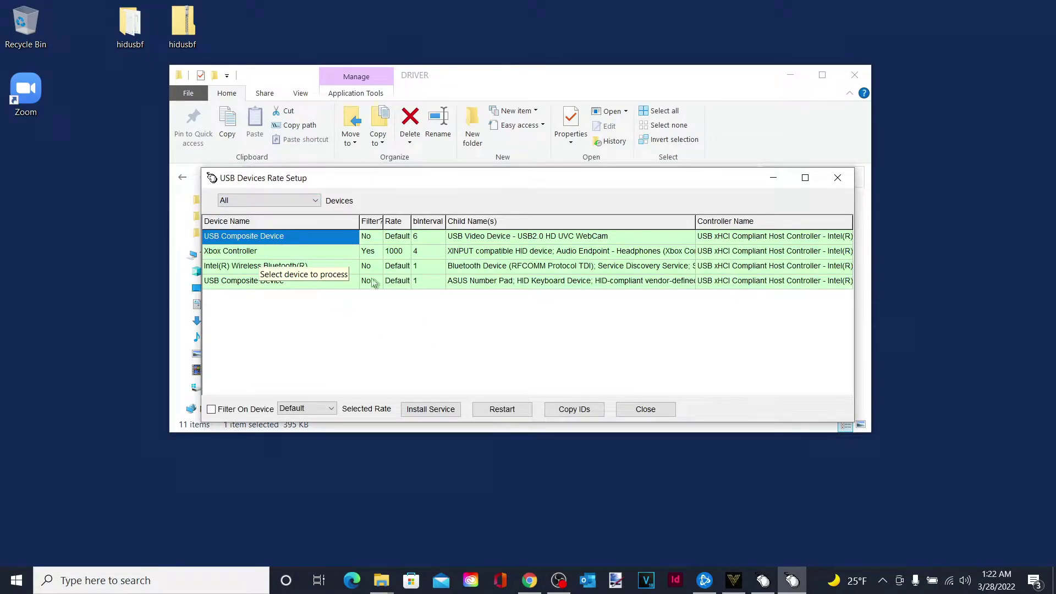
{"action": "left_click", "coordinate": [318, 253]}
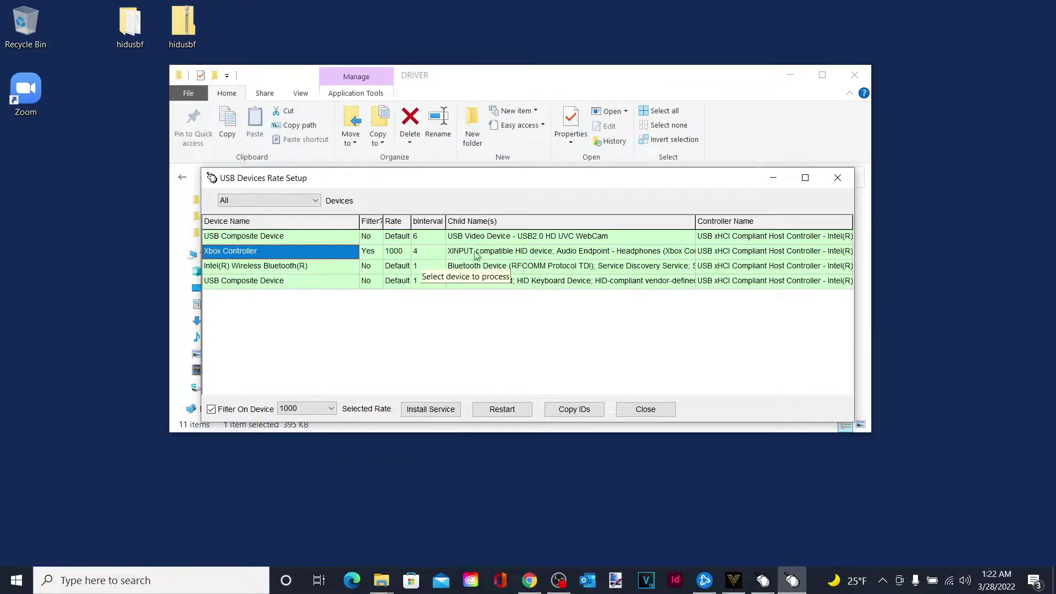
{"action": "left_click", "coordinate": [493, 256]}
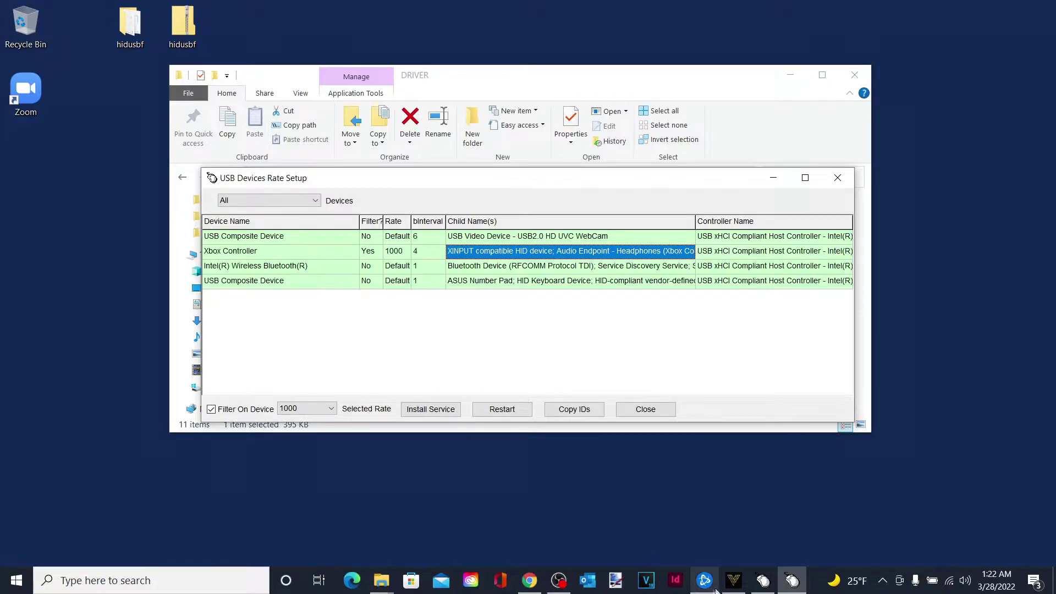
{"action": "left_click", "coordinate": [734, 580]}
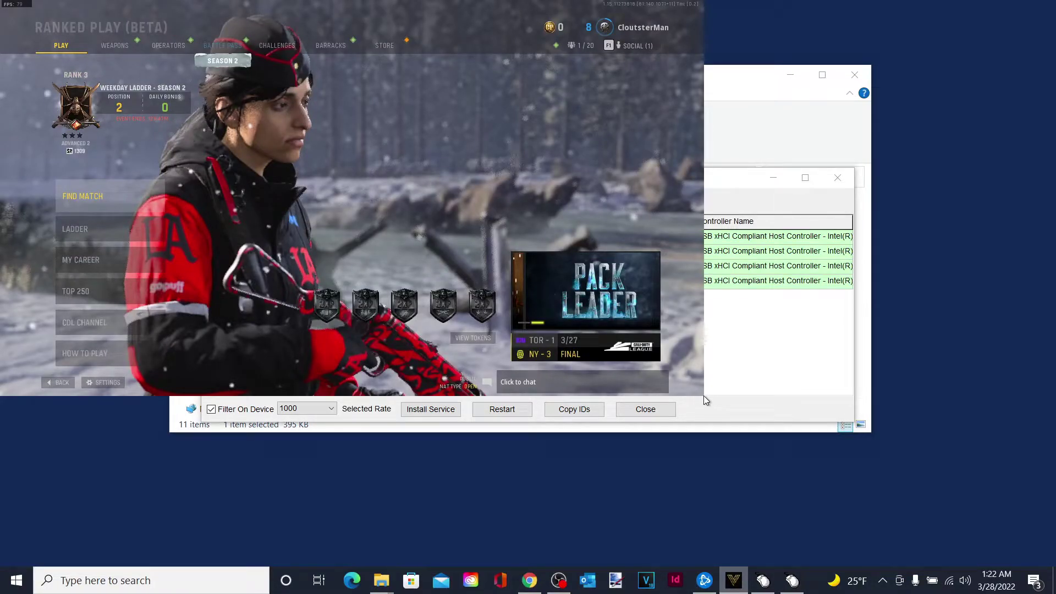
{"action": "key", "text": "super+d"}
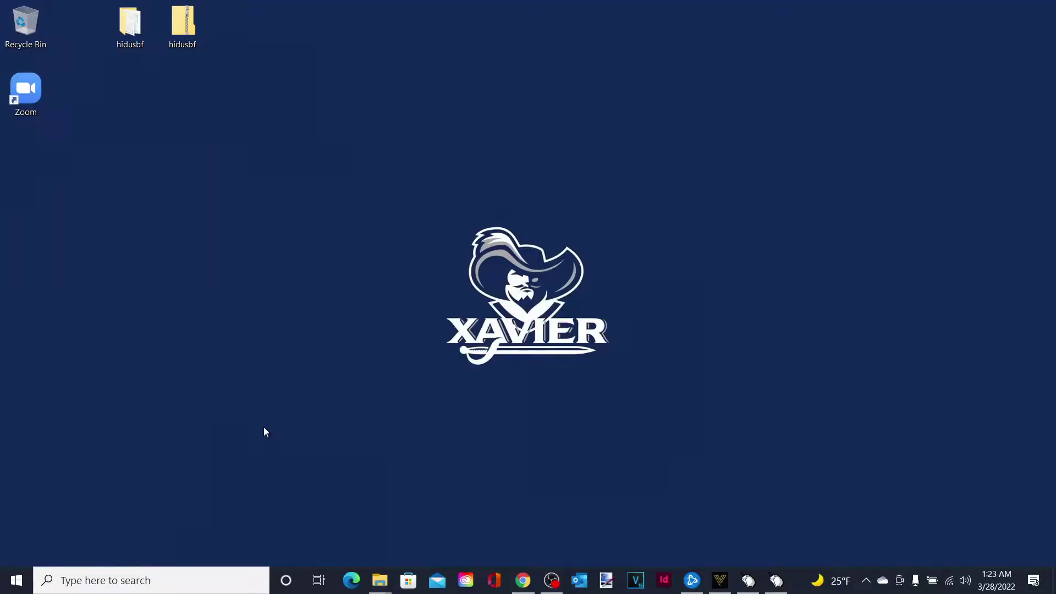
Step: Open Device Manager and uninstall the Xbox Controller under Xbox Peripherals
{"action": "left_click", "coordinate": [177, 572]}
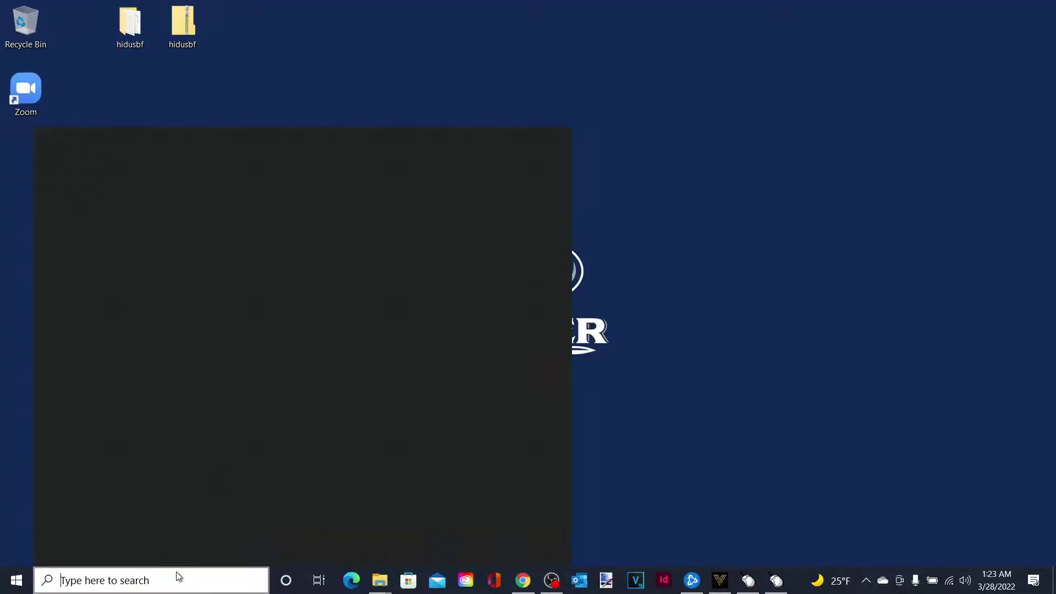
{"action": "type", "text": "device"}
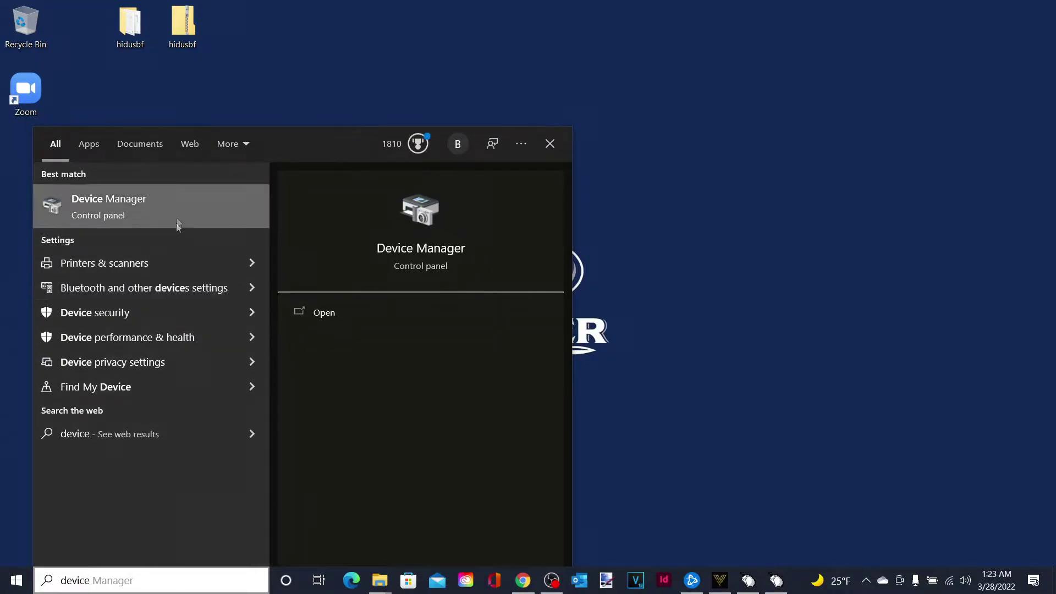
{"action": "left_click", "coordinate": [177, 186]}
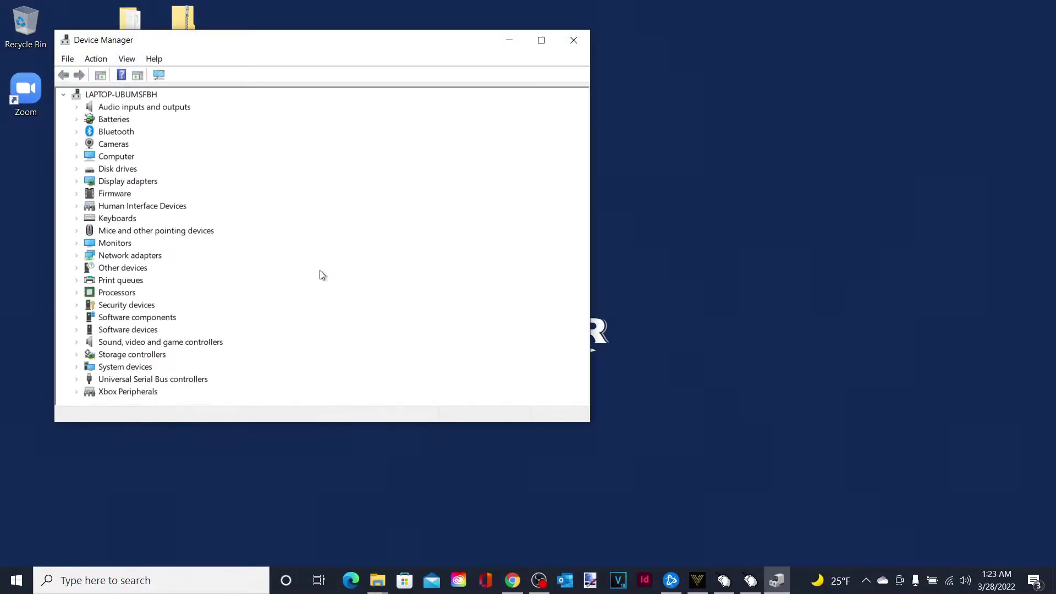
{"action": "left_click", "coordinate": [76, 393]}
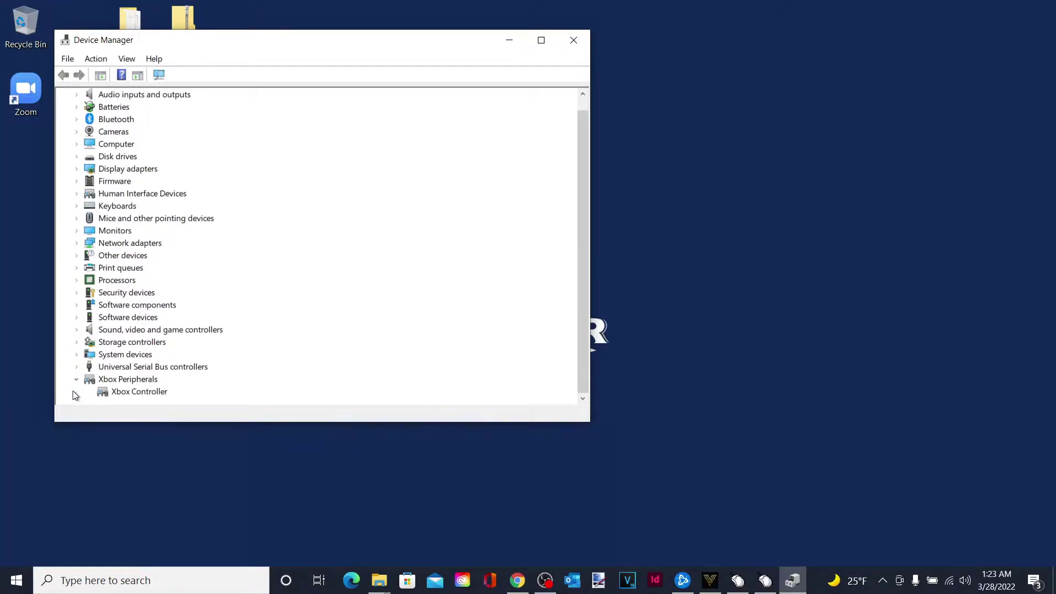
{"action": "right_click", "coordinate": [134, 394]}
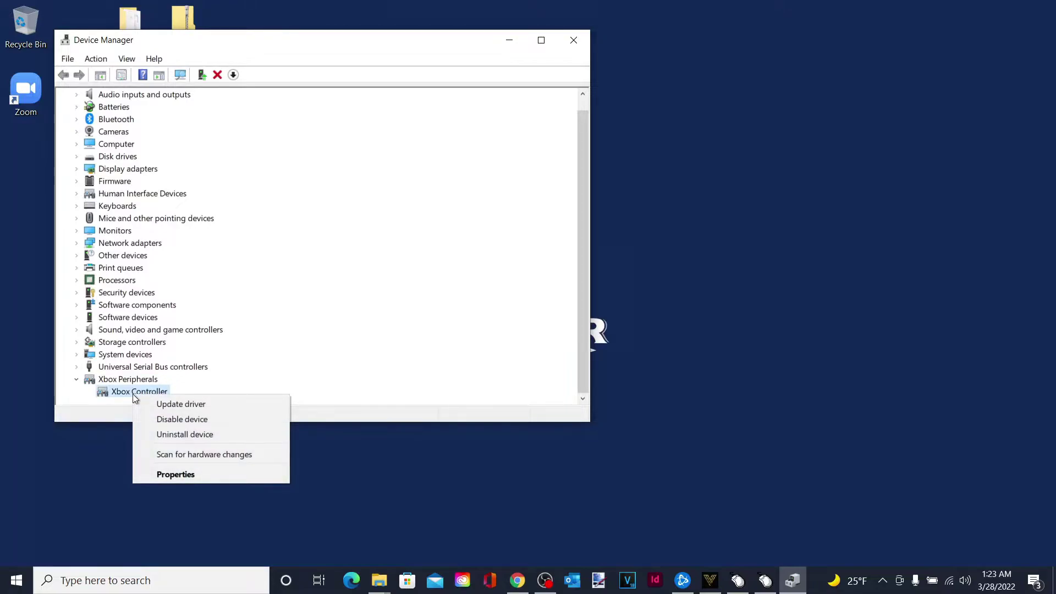
{"action": "left_click", "coordinate": [172, 435]}
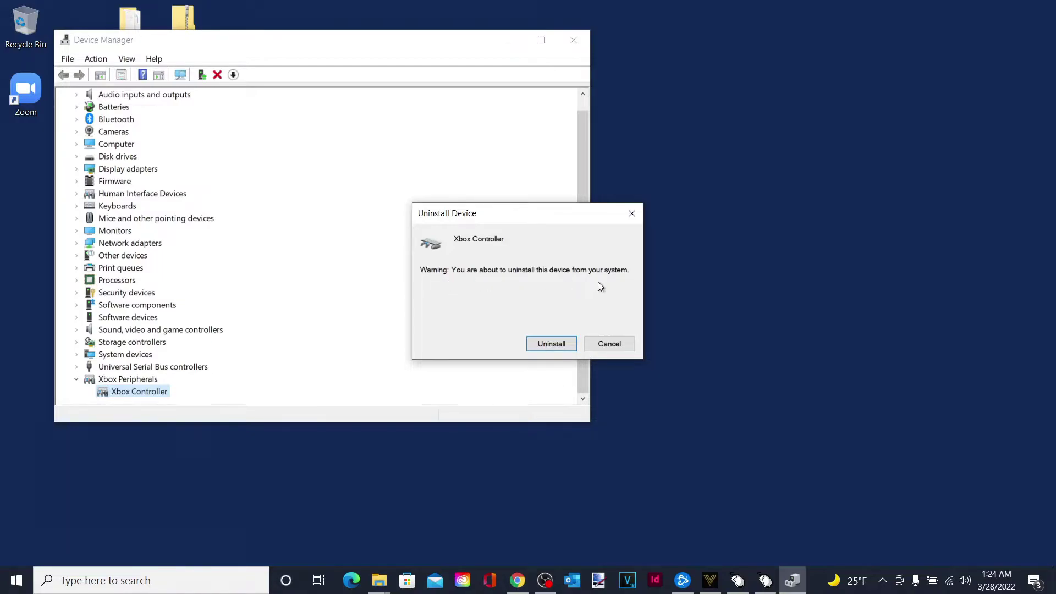
{"action": "left_click", "coordinate": [548, 345]}
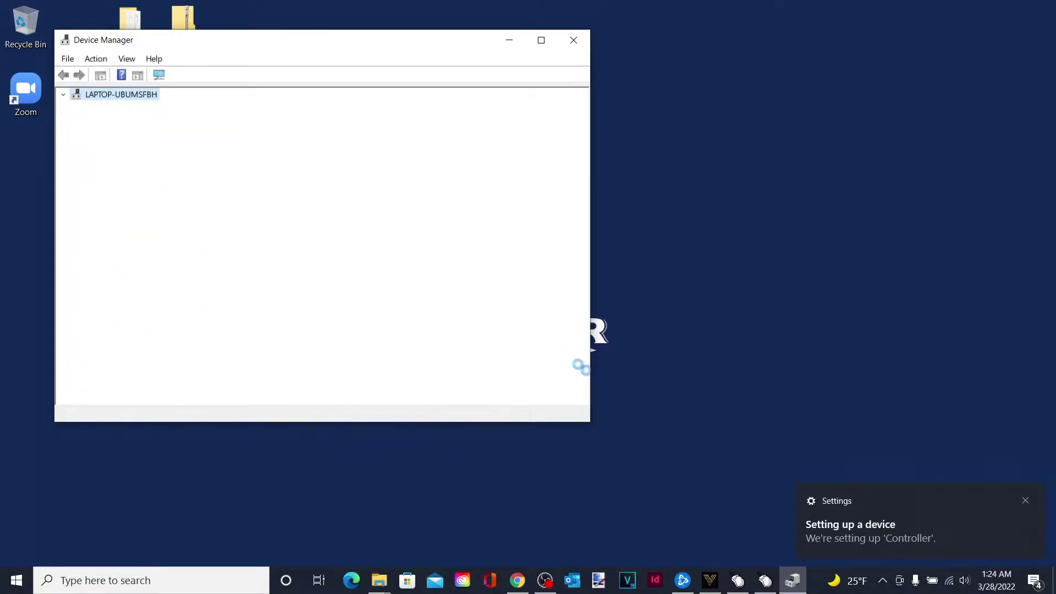
Step: Check the reconnected controller in the Bluetooth & other devices settings and under Xbox Peripherals in Device Manager
{"action": "left_click", "coordinate": [868, 526]}
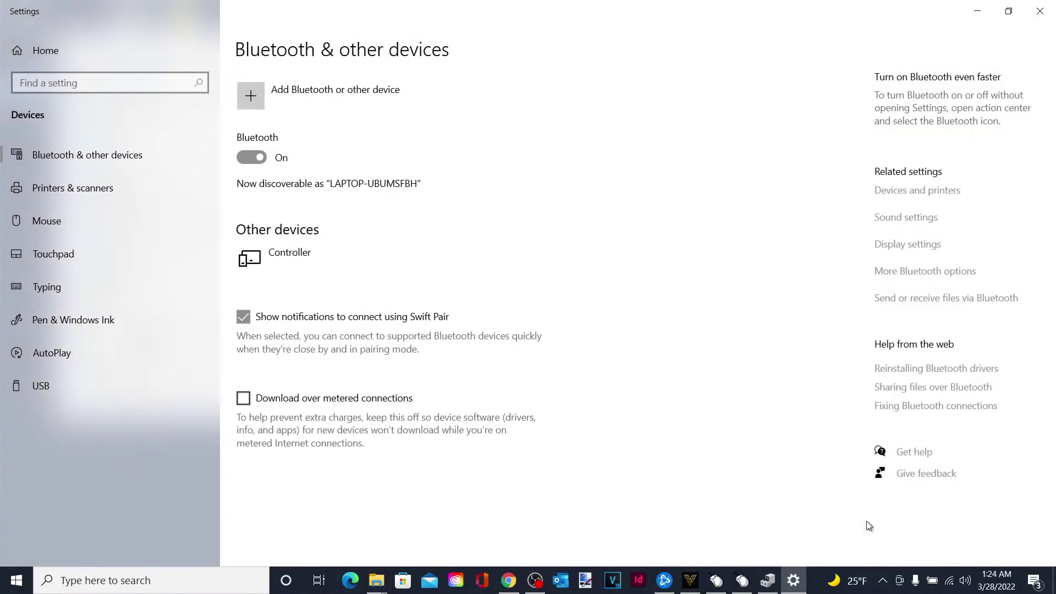
{"action": "left_click", "coordinate": [975, 11]}
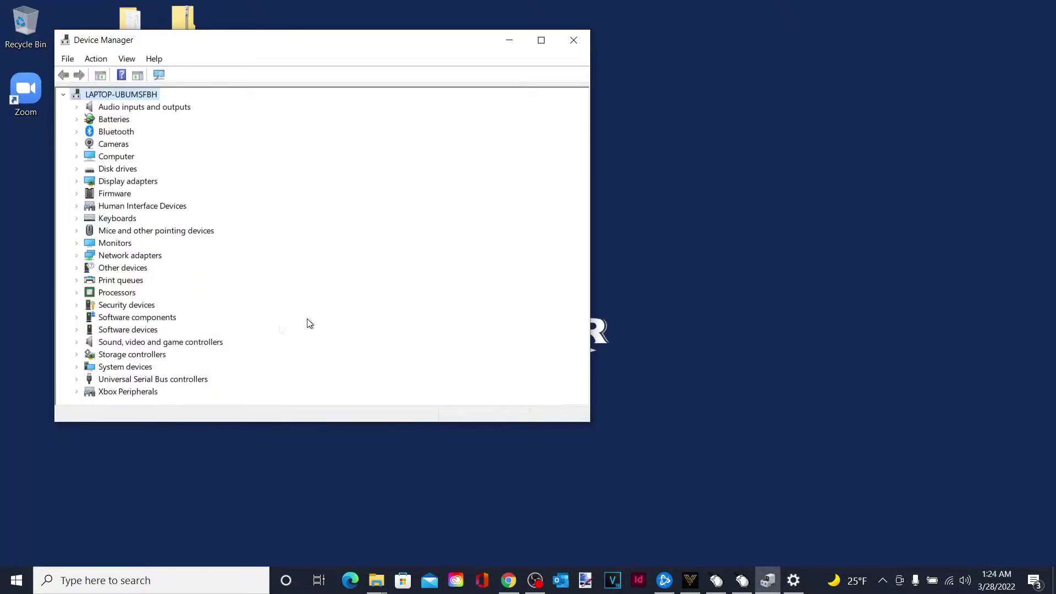
{"action": "left_click", "coordinate": [76, 392]}
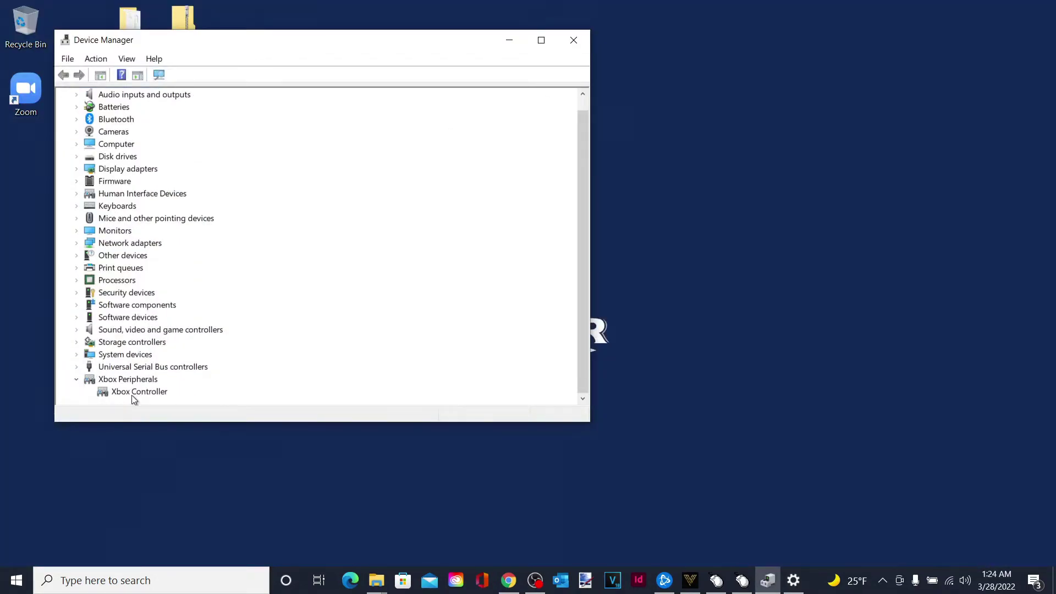
{"action": "left_click", "coordinate": [509, 41]}
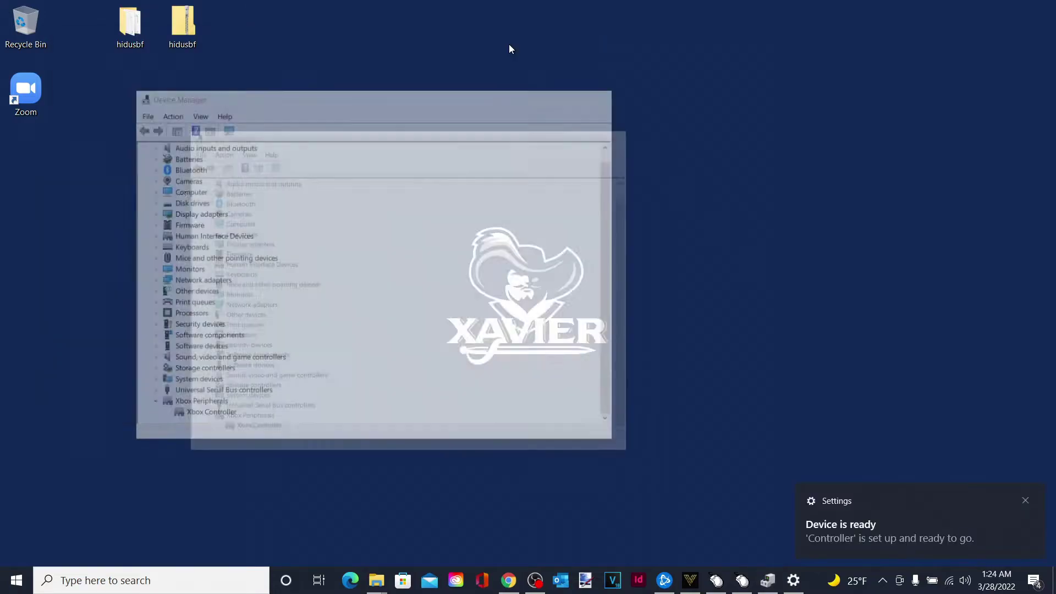
{"action": "left_click", "coordinate": [742, 584]}
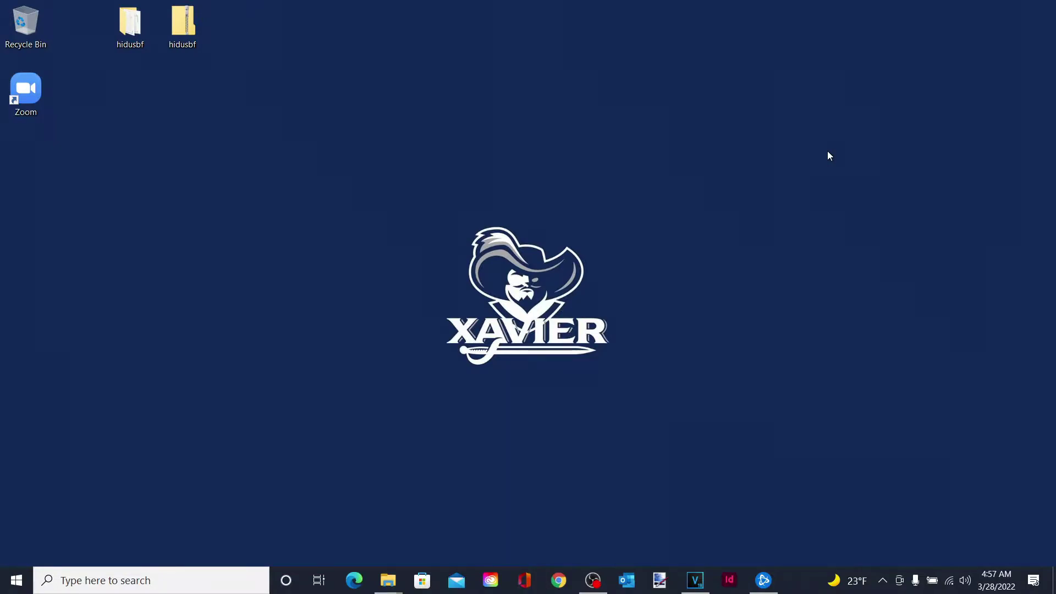
Step: Open the desktop's hidusbf folder and run Setup from its DRIVER subfolder
{"action": "double_click", "coordinate": [131, 25]}
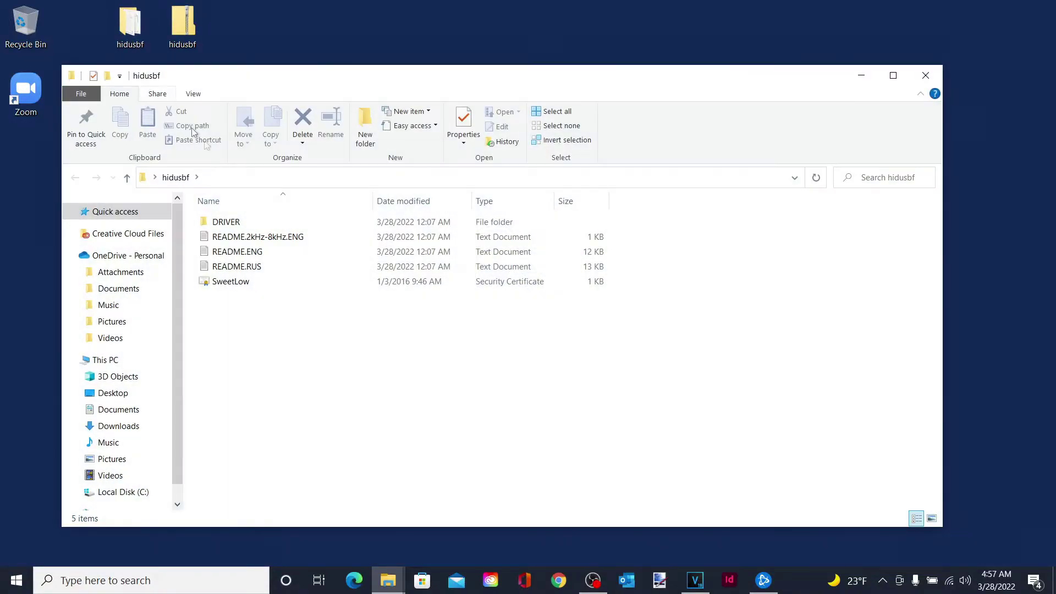
{"action": "double_click", "coordinate": [277, 223]}
{"action": "left_click", "coordinate": [247, 356]}
{"action": "double_click", "coordinate": [246, 356]}
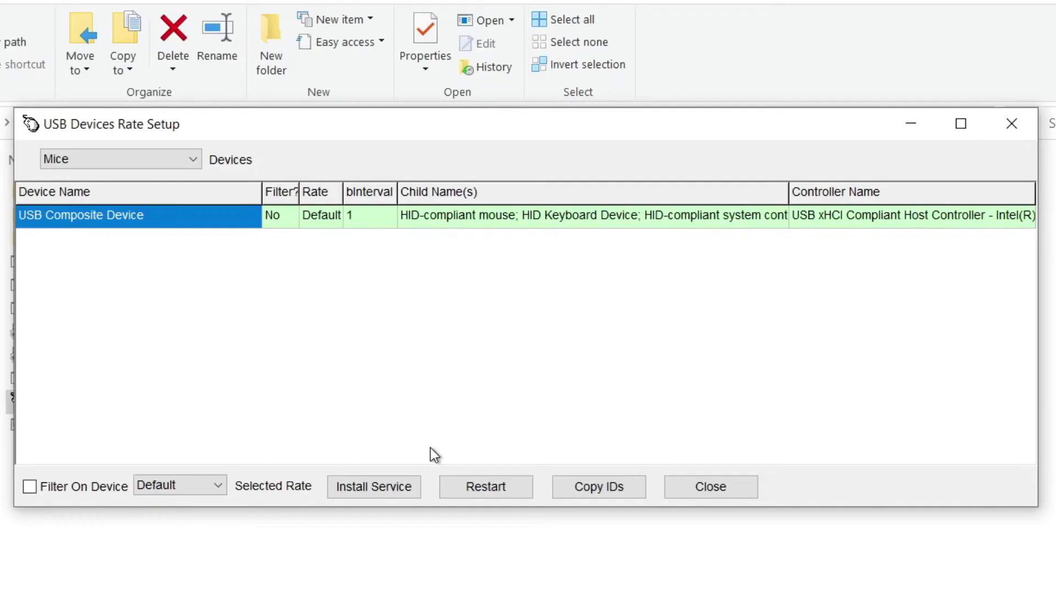
Step: Switch the device list to All and select the Xbox Controller with the XINPUT compatible HID device
{"action": "left_click", "coordinate": [141, 157]}
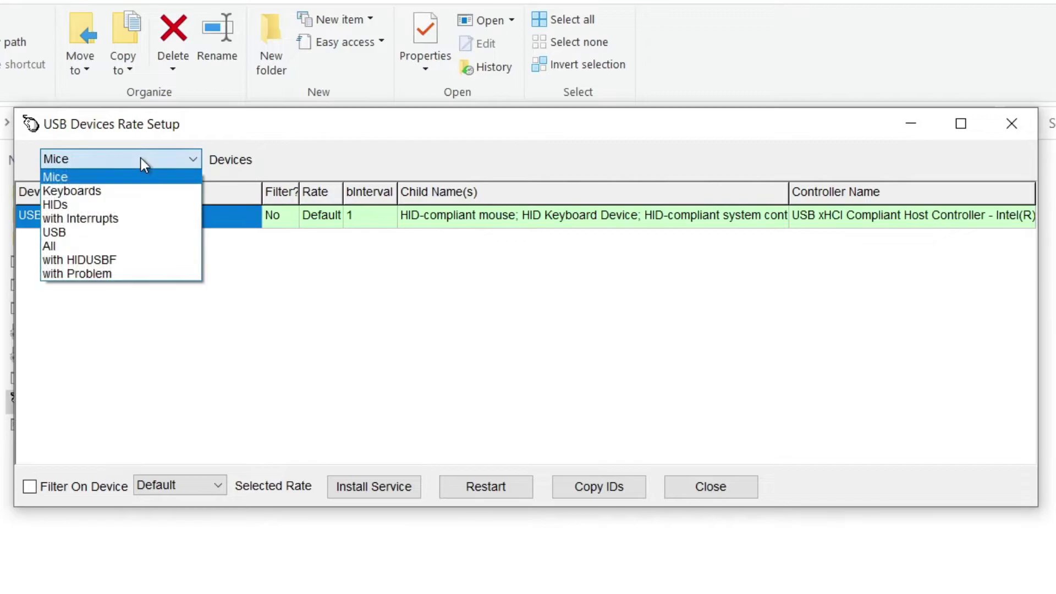
{"action": "left_click", "coordinate": [105, 247]}
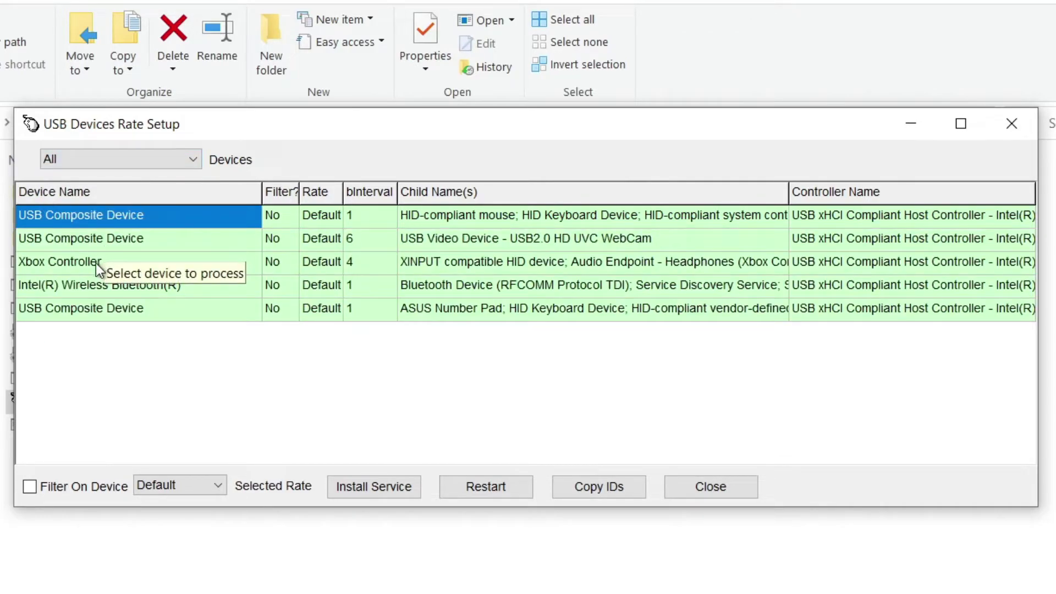
{"action": "left_click", "coordinate": [96, 263]}
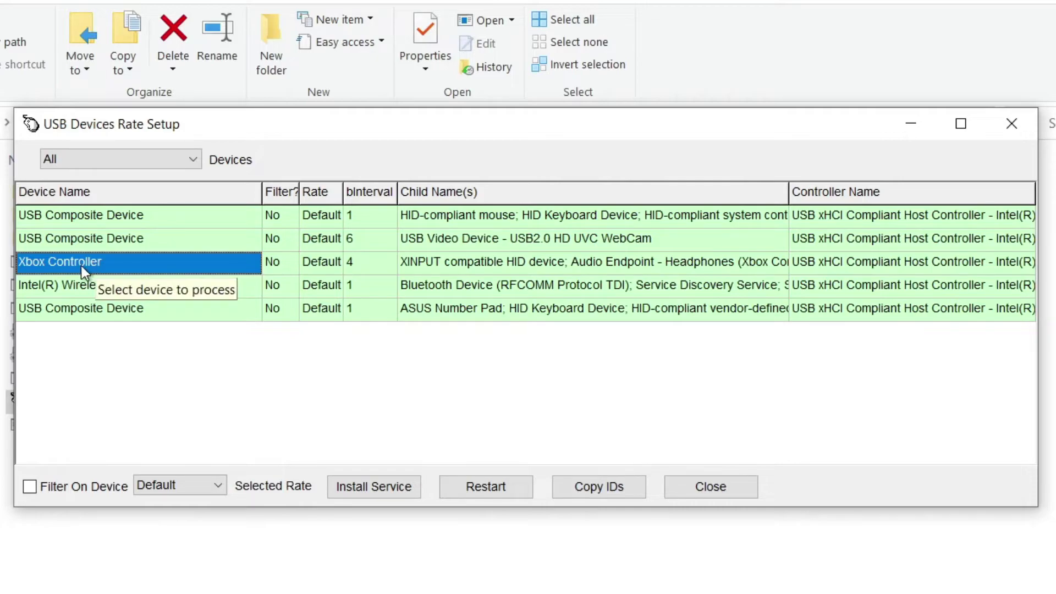
{"action": "left_click", "coordinate": [450, 267]}
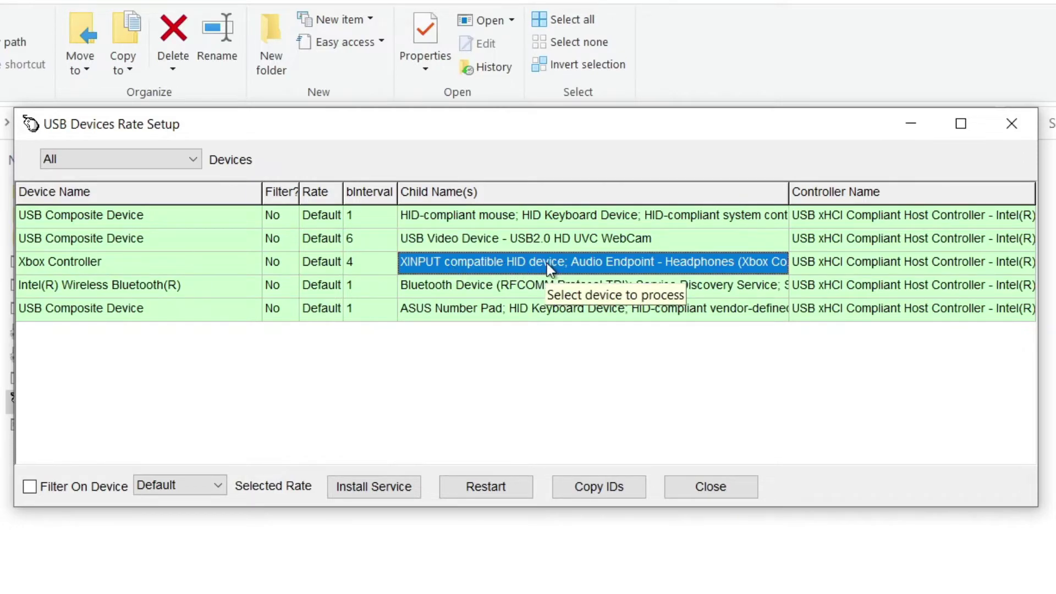
Step: Install the filter service and set the Xbox Controller's selected rate to 1000
{"action": "left_click", "coordinate": [388, 490]}
{"action": "left_click", "coordinate": [586, 322]}
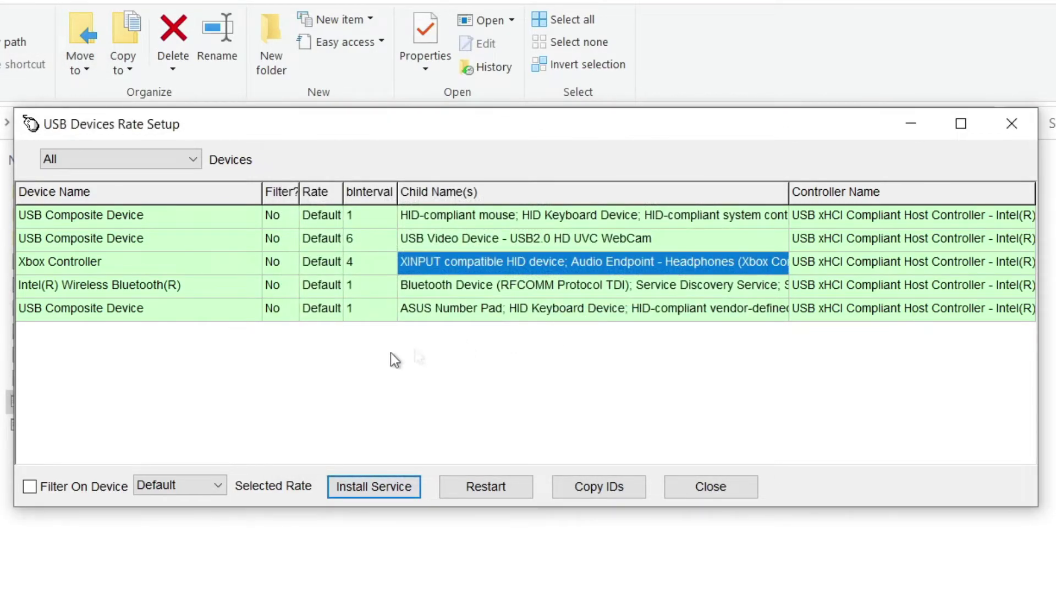
{"action": "left_click", "coordinate": [170, 484]}
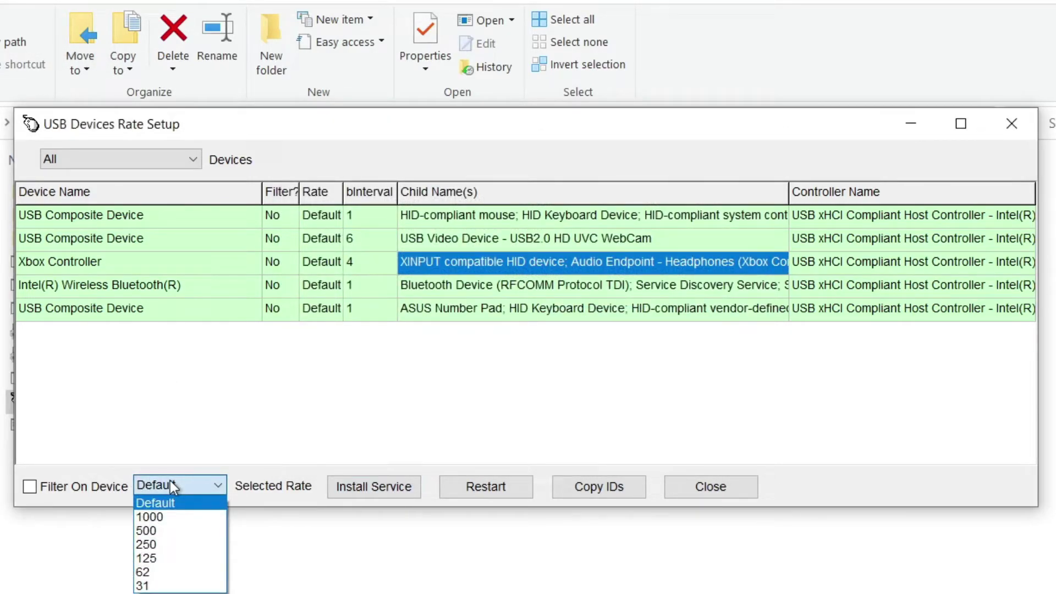
{"action": "left_click", "coordinate": [157, 516]}
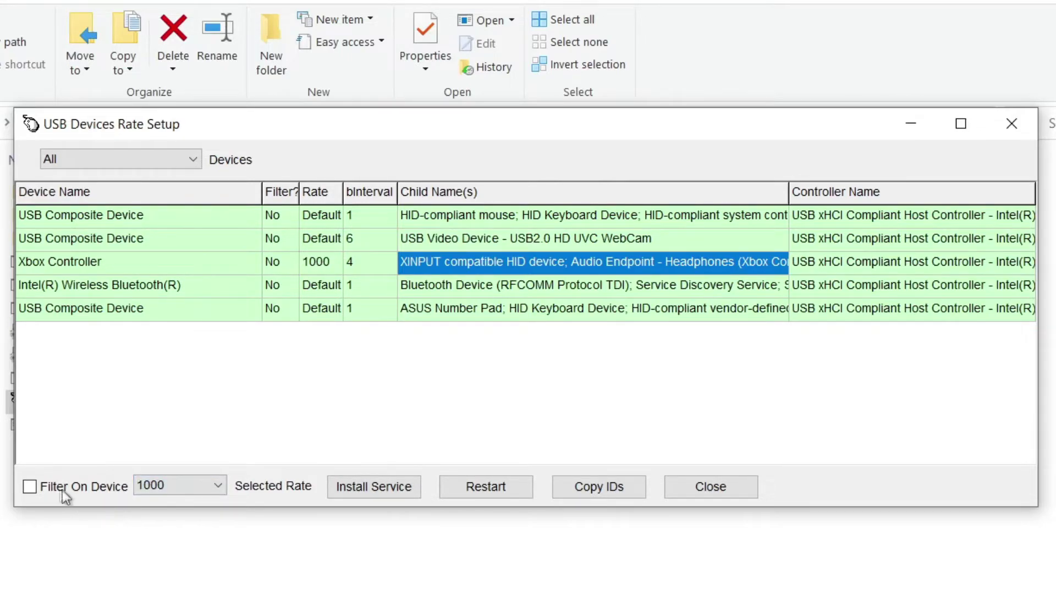
Step: Enable Filter On Device for the Xbox Controller despite the warning, and install the service again from HIDUSBF.INF
{"action": "left_click", "coordinate": [31, 486]}
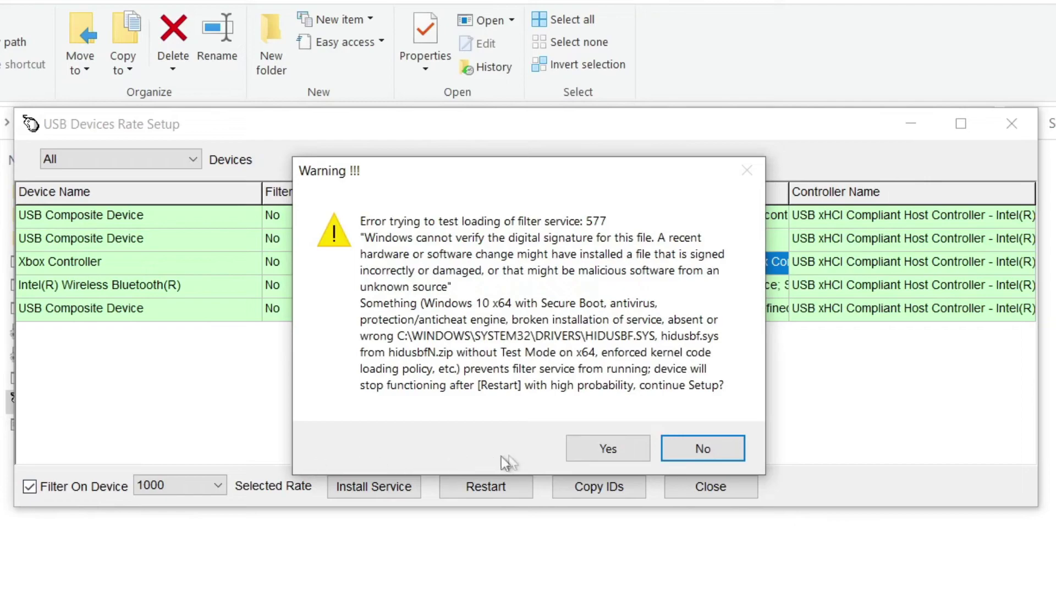
{"action": "left_click", "coordinate": [602, 447]}
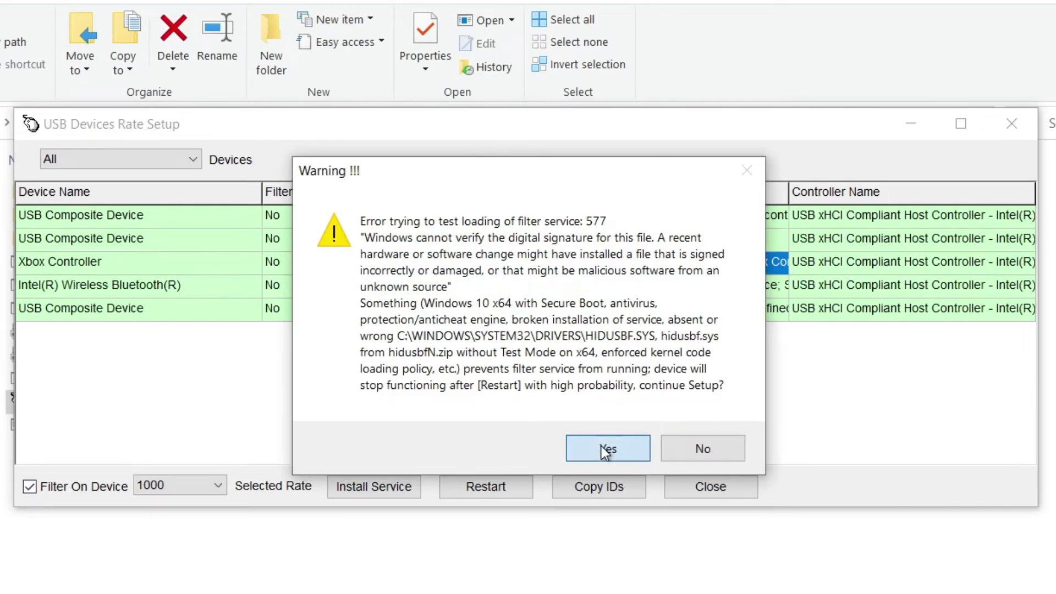
{"action": "left_click", "coordinate": [390, 487]}
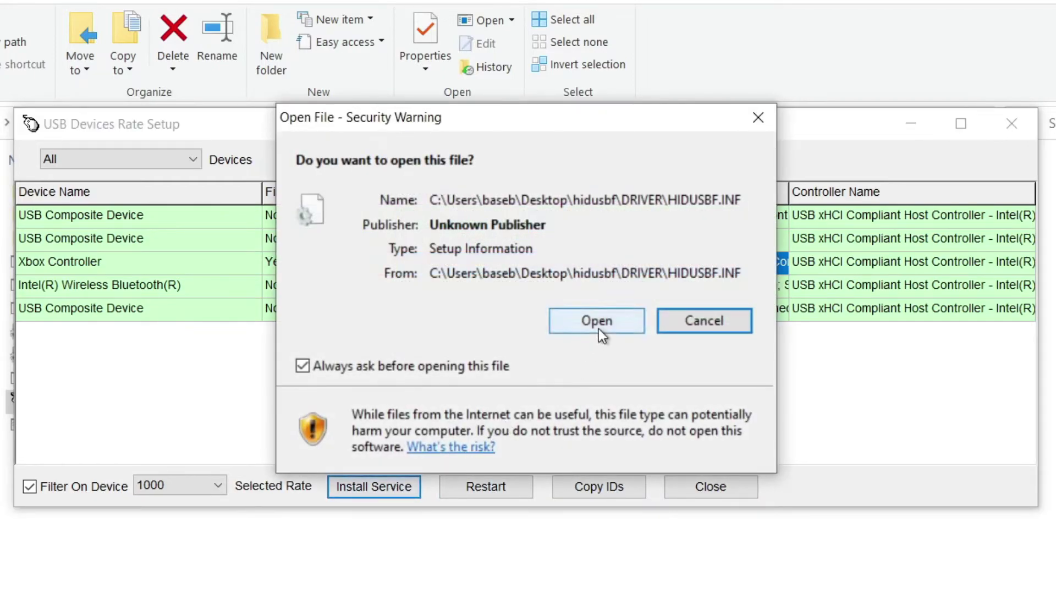
{"action": "left_click", "coordinate": [600, 334]}
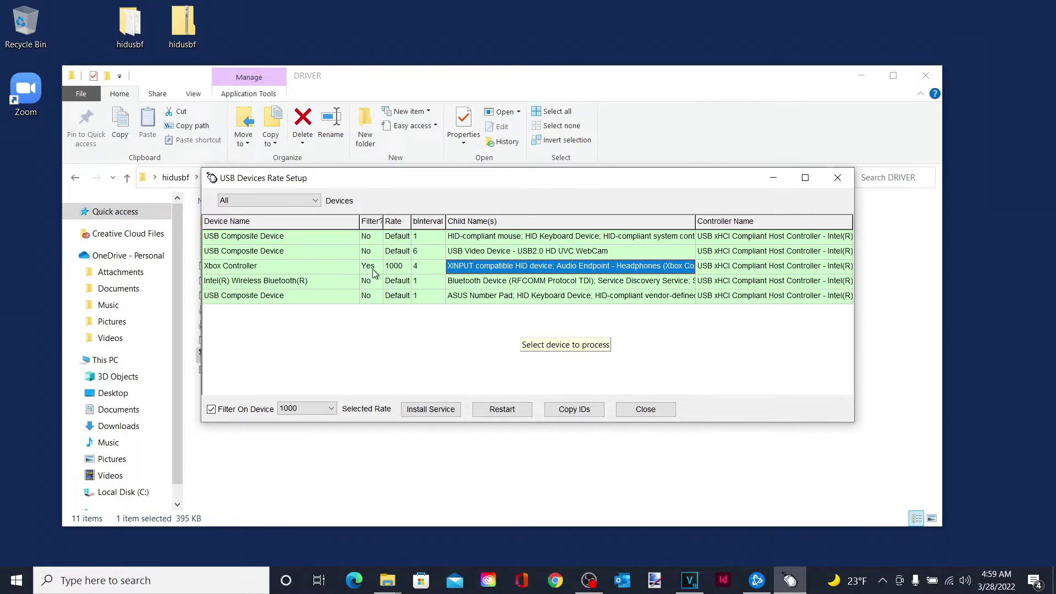
Step: View the device actions for the Xbox Controller in Device Manager, and close Device Manager and USB Devices Rate Setup
{"action": "left_click", "coordinate": [218, 574]}
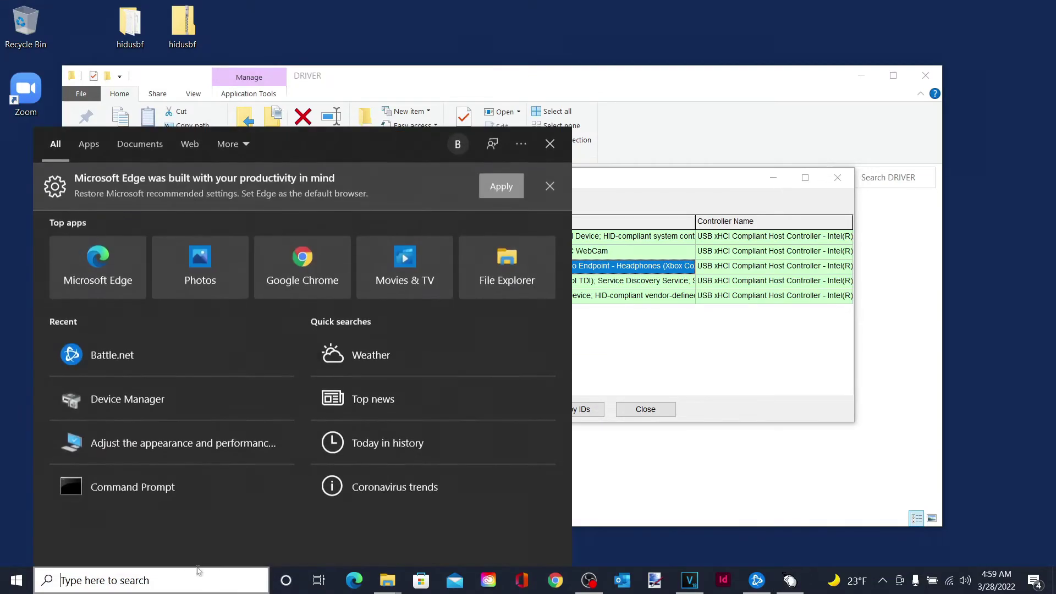
{"action": "left_click", "coordinate": [130, 414]}
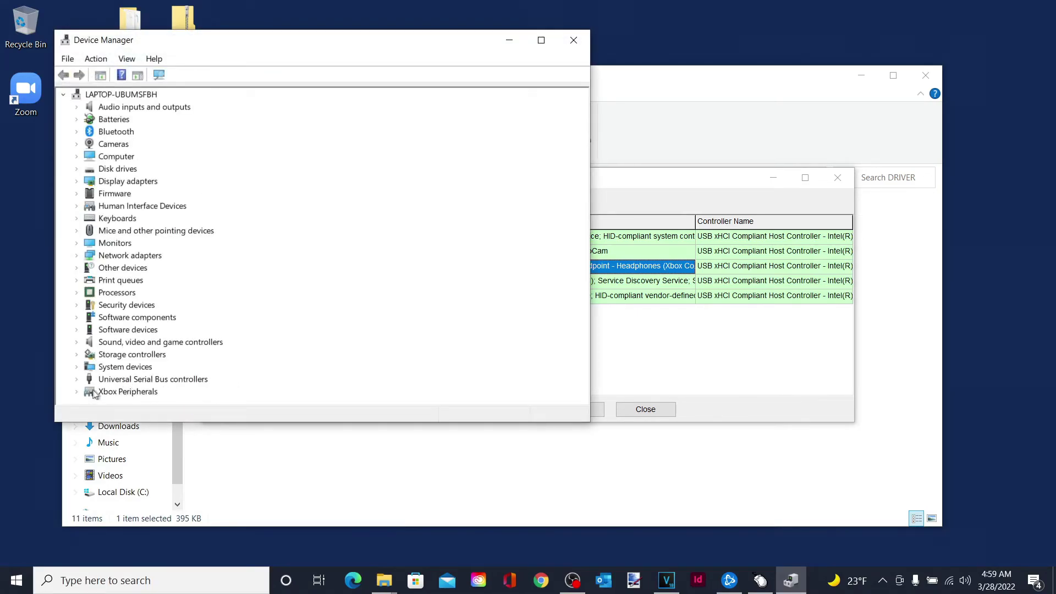
{"action": "left_click", "coordinate": [78, 391]}
{"action": "right_click", "coordinate": [153, 391]}
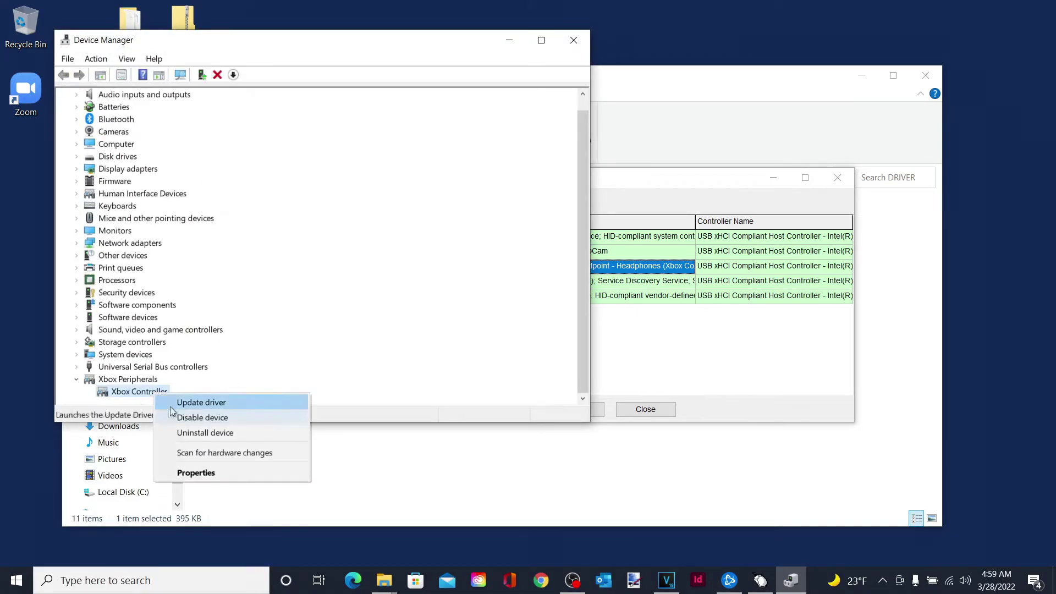
{"action": "left_click", "coordinate": [573, 41]}
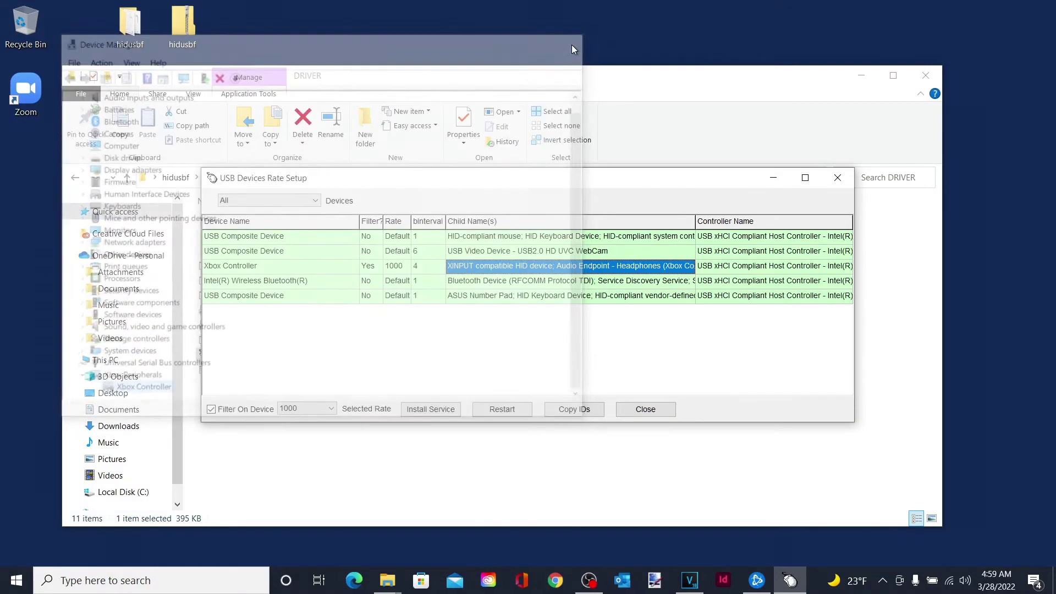
{"action": "left_click", "coordinate": [836, 175]}
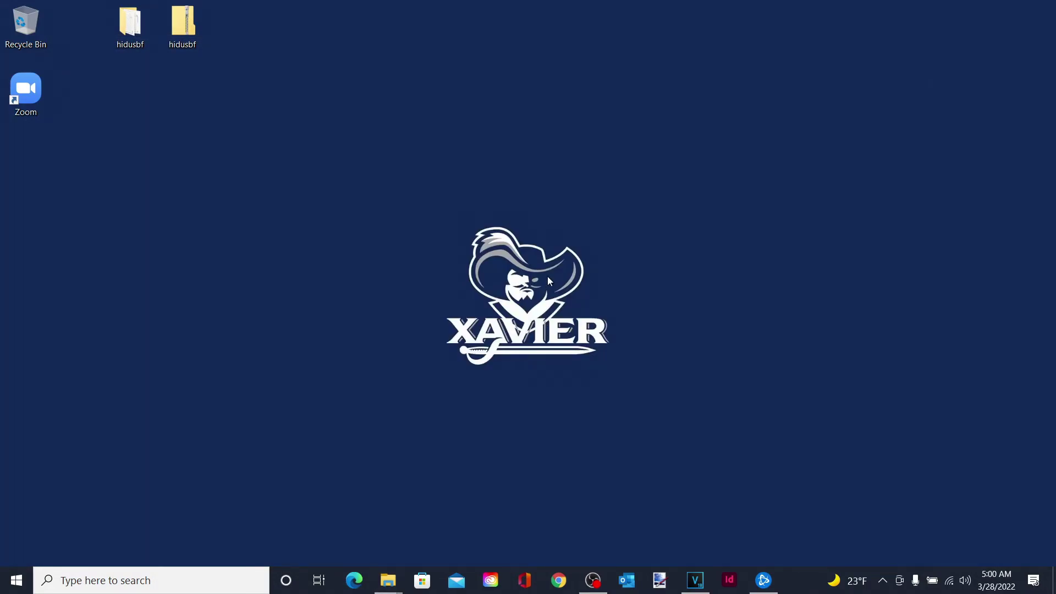